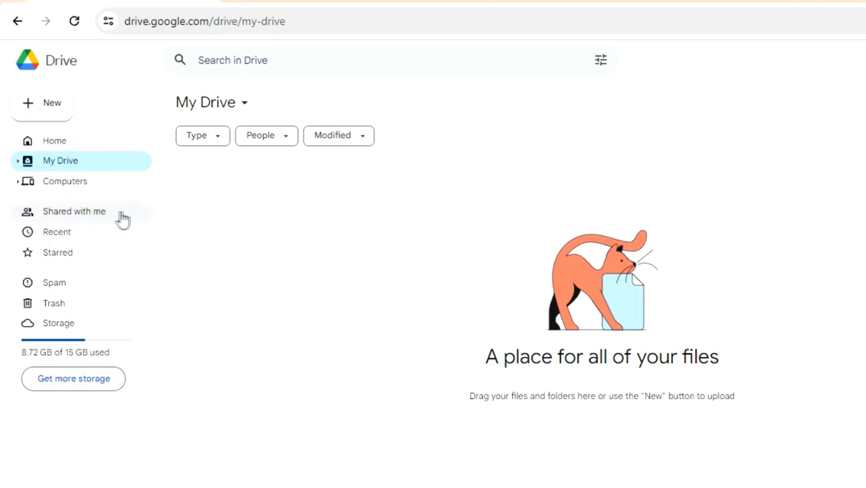
- View the items shared with this account, and look in the trash
{"action": "left_click", "coordinate": [114, 213]}
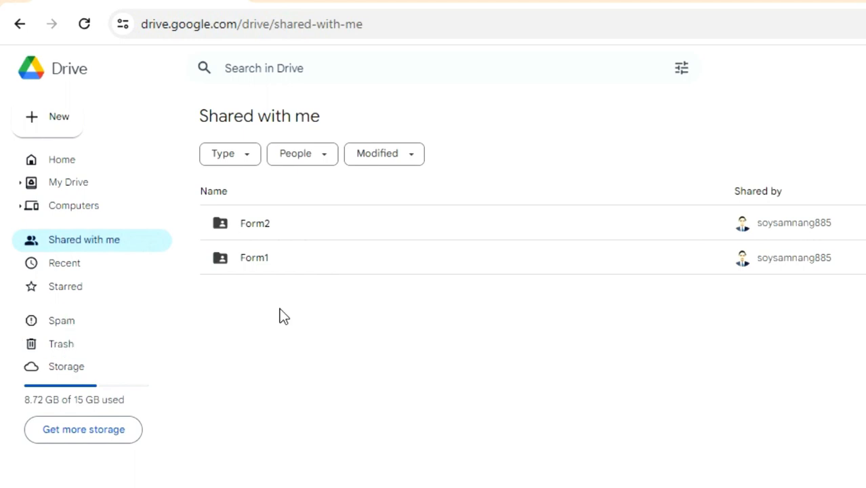
{"action": "left_click", "coordinate": [80, 350]}
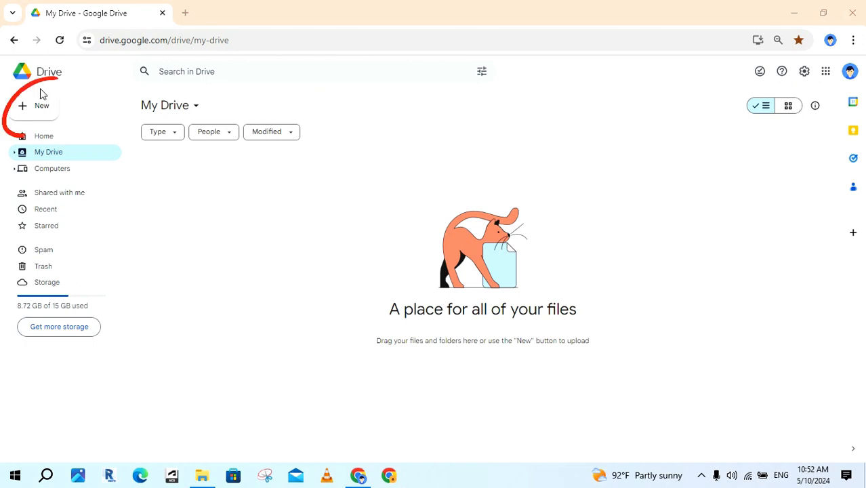
- Upload the Word document named File from the computer's Desktop to My Drive
{"action": "left_click", "coordinate": [43, 109]}
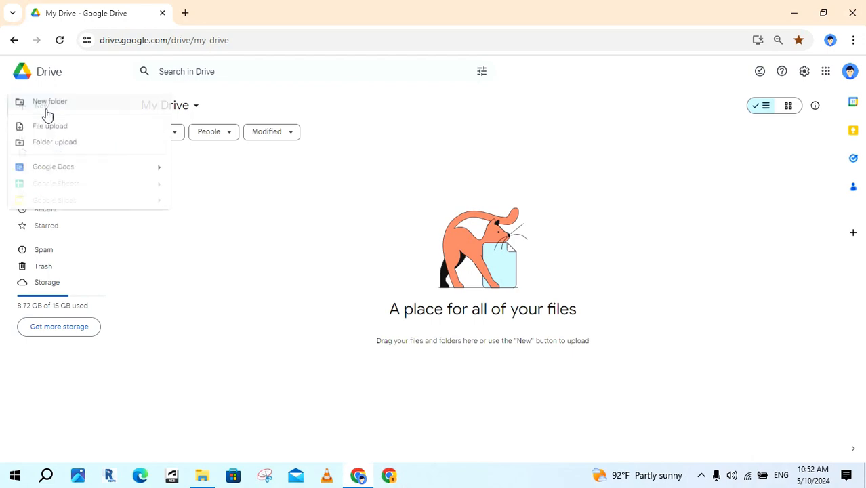
{"action": "left_click", "coordinate": [89, 129]}
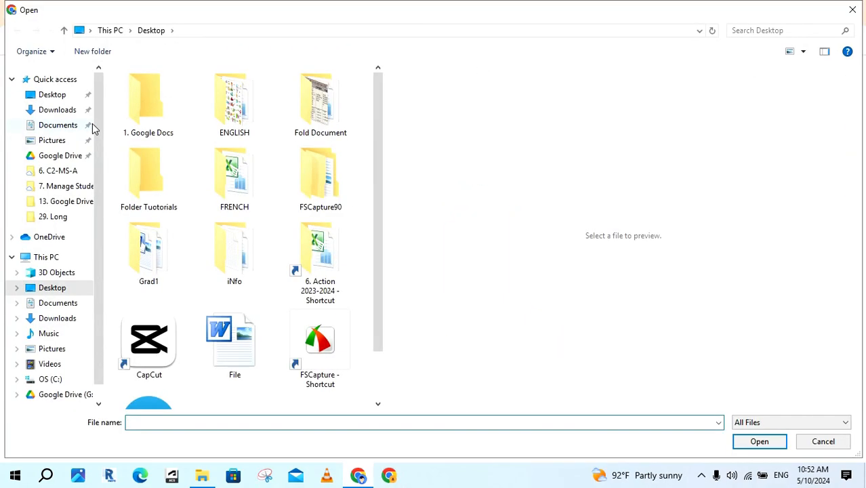
{"action": "left_click_drag", "start_coordinate": [381, 136], "coordinate": [380, 184]}
{"action": "left_click", "coordinate": [227, 279]}
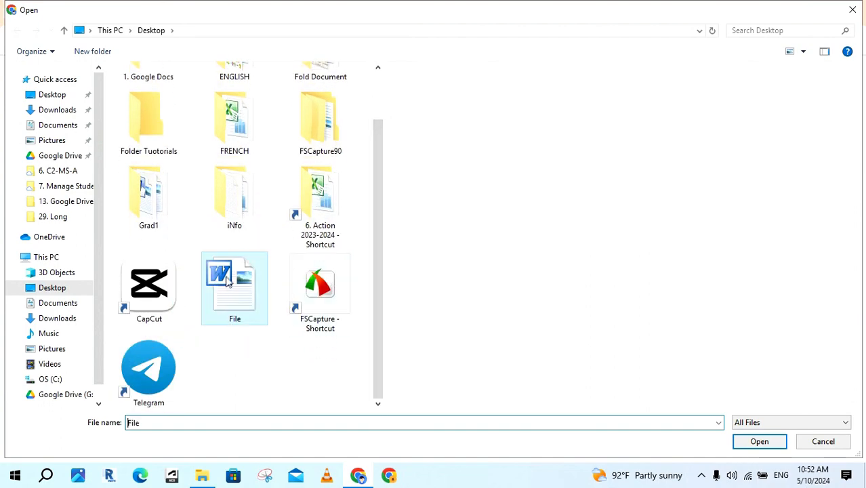
{"action": "left_click", "coordinate": [759, 441]}
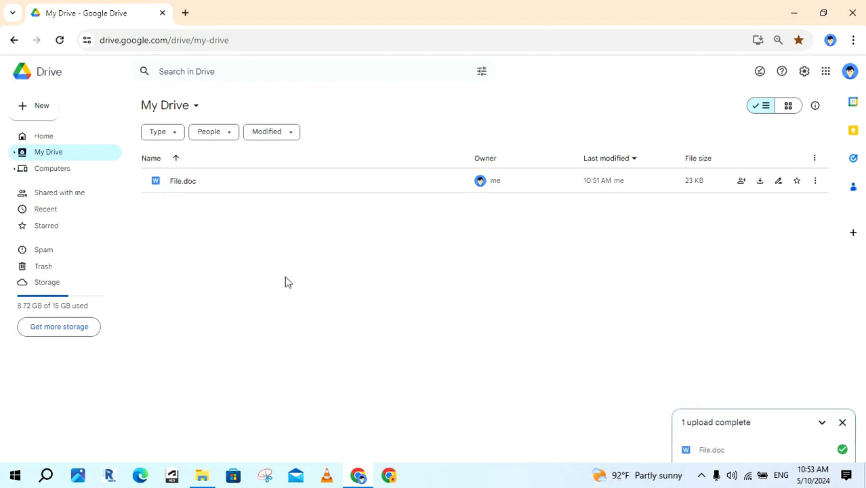
- Upload the folder Folder Tuotorials from the computer's Desktop to My Drive, approving the site's upload request
{"action": "left_click", "coordinate": [46, 112]}
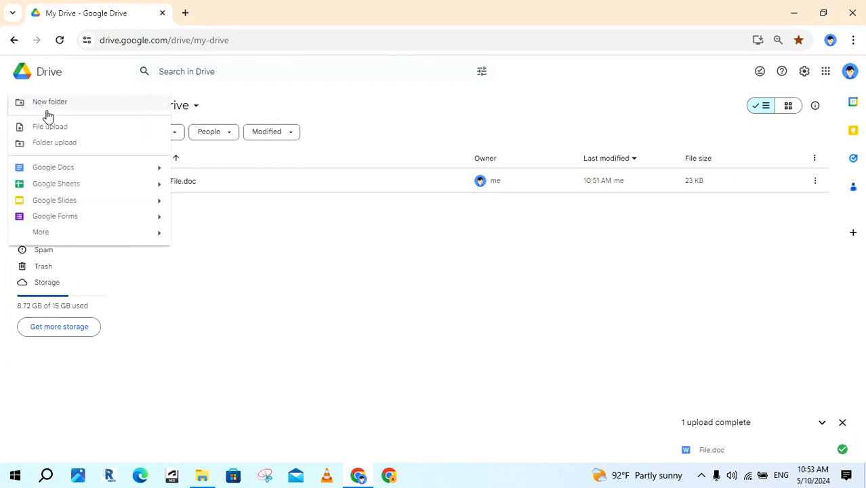
{"action": "left_click", "coordinate": [104, 145]}
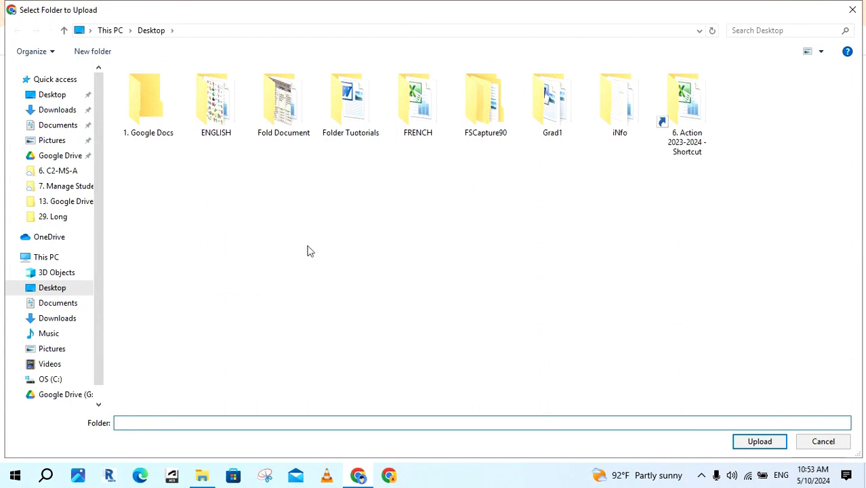
{"action": "left_click", "coordinate": [45, 287]}
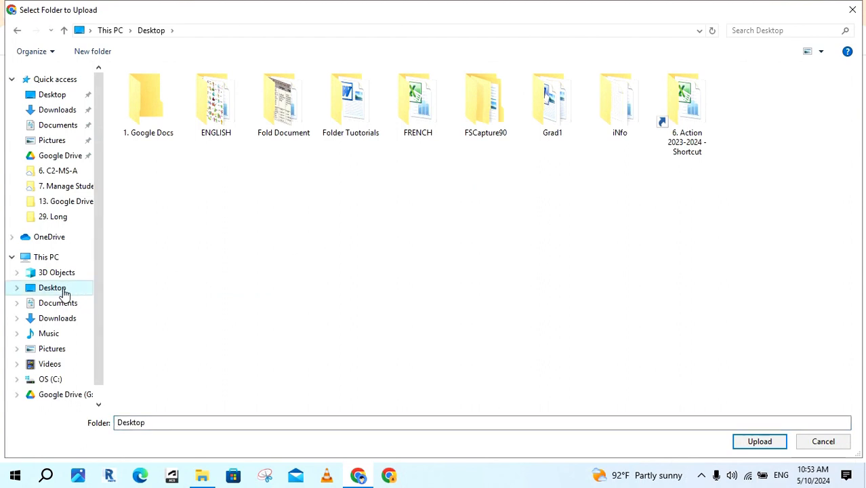
{"action": "left_click", "coordinate": [359, 129]}
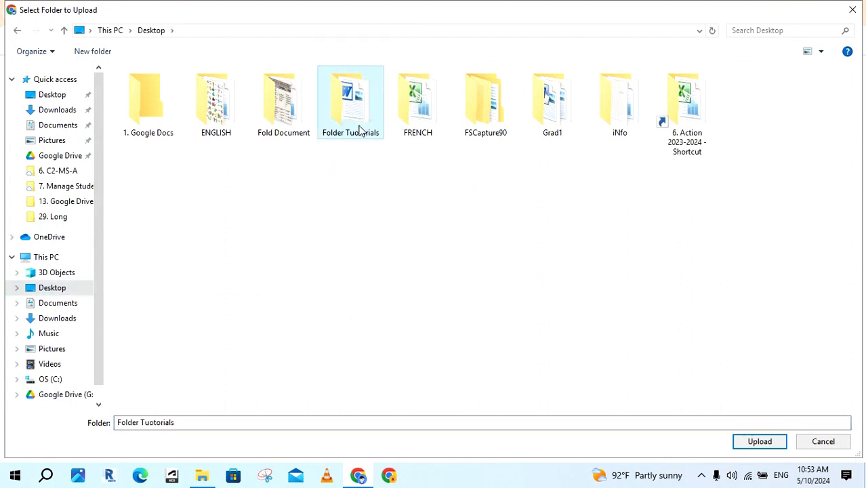
{"action": "left_click", "coordinate": [752, 441]}
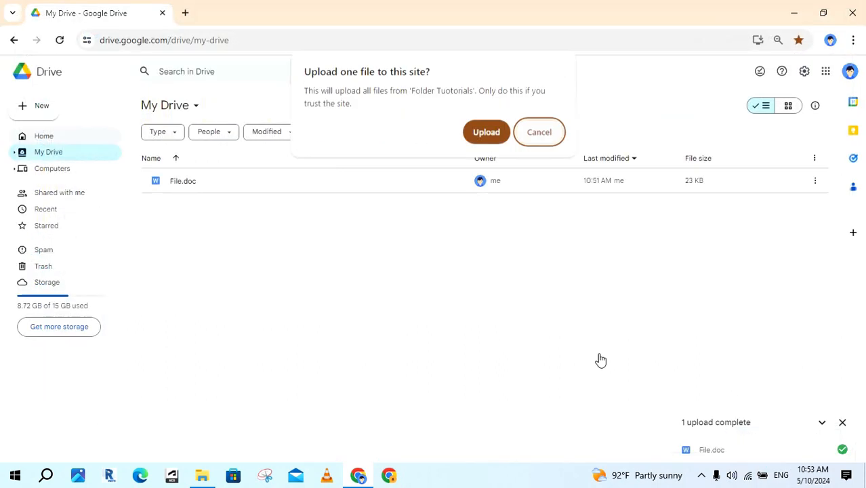
{"action": "left_click", "coordinate": [486, 133]}
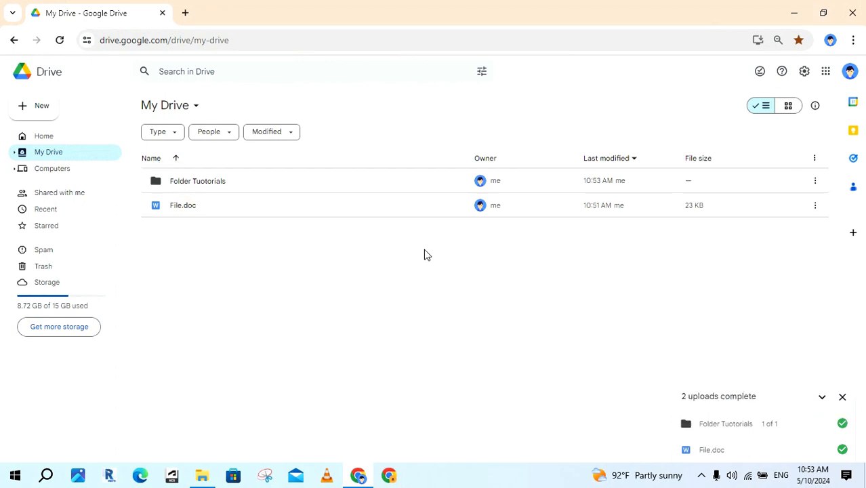
- Show My Drive in grid layout and rename the folder Folder Tutorials as Document
{"action": "left_click", "coordinate": [787, 107]}
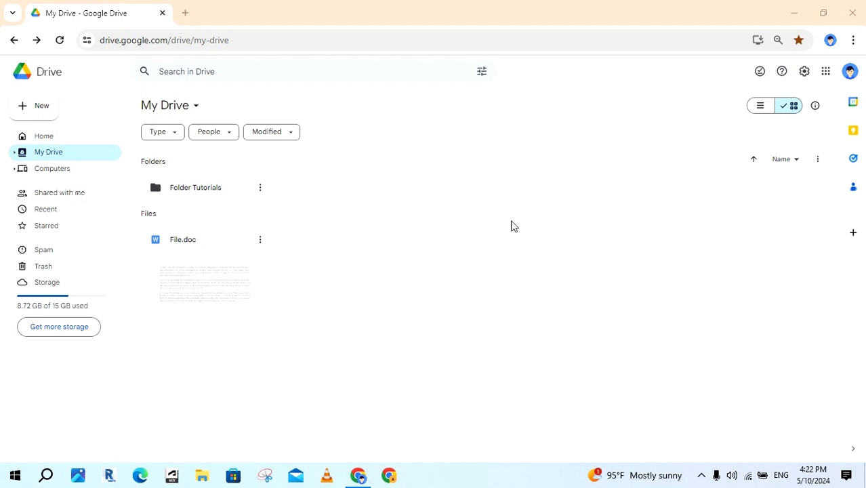
{"action": "left_click", "coordinate": [235, 196]}
{"action": "right_click", "coordinate": [235, 196]}
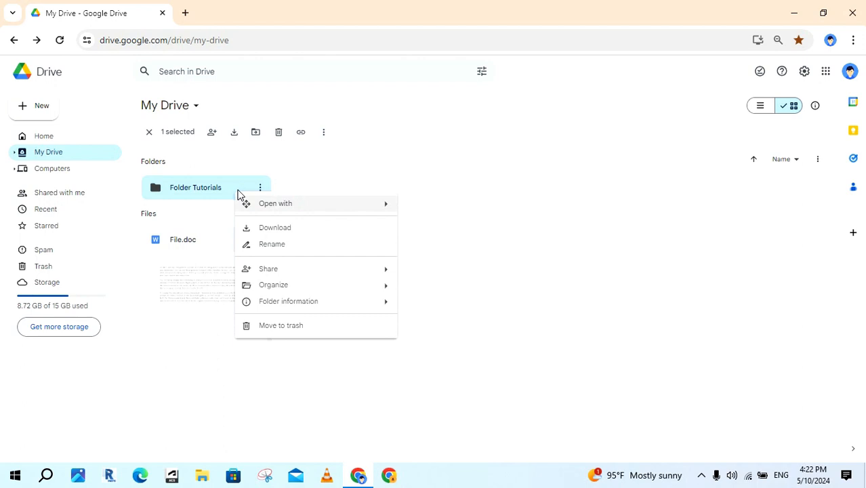
{"action": "left_click", "coordinate": [308, 245]}
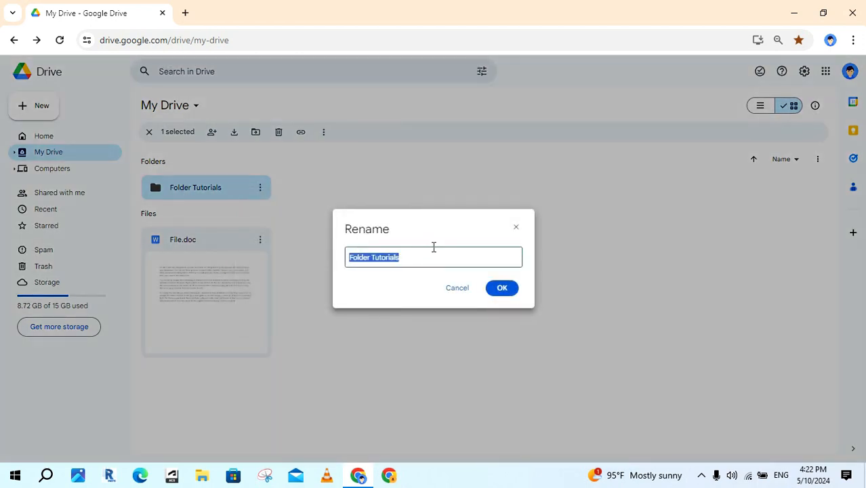
{"action": "type", "text": "Document"}
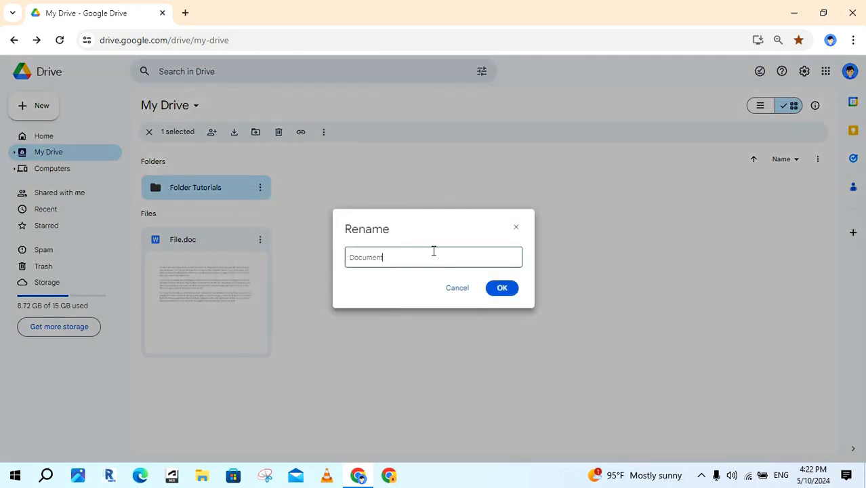
{"action": "left_click", "coordinate": [508, 289]}
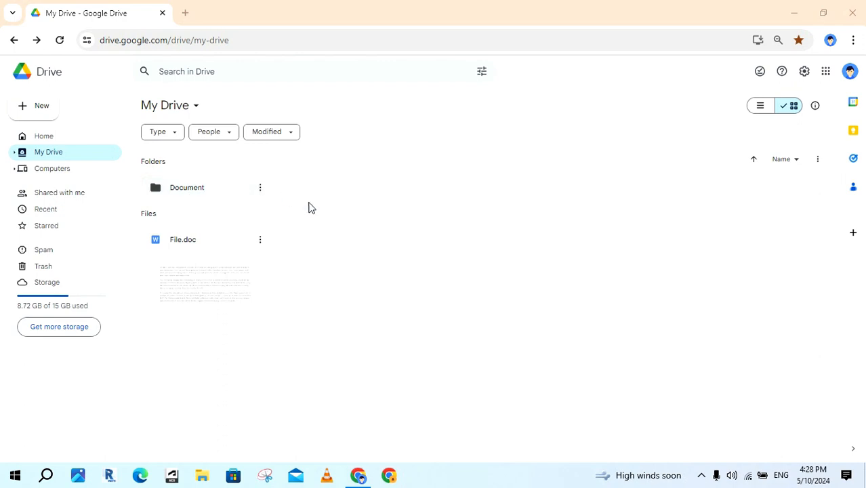
- Set the colour of the Document folder to red
{"action": "right_click", "coordinate": [223, 192]}
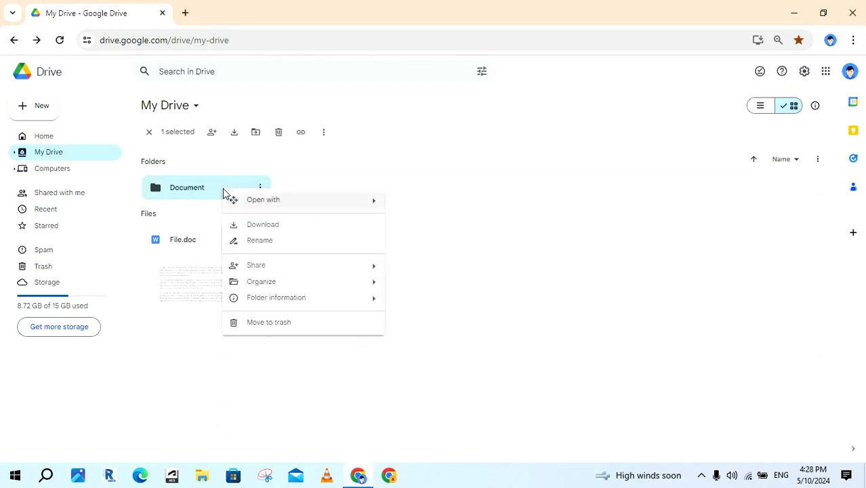
{"action": "mouse_move", "coordinate": [324, 283]}
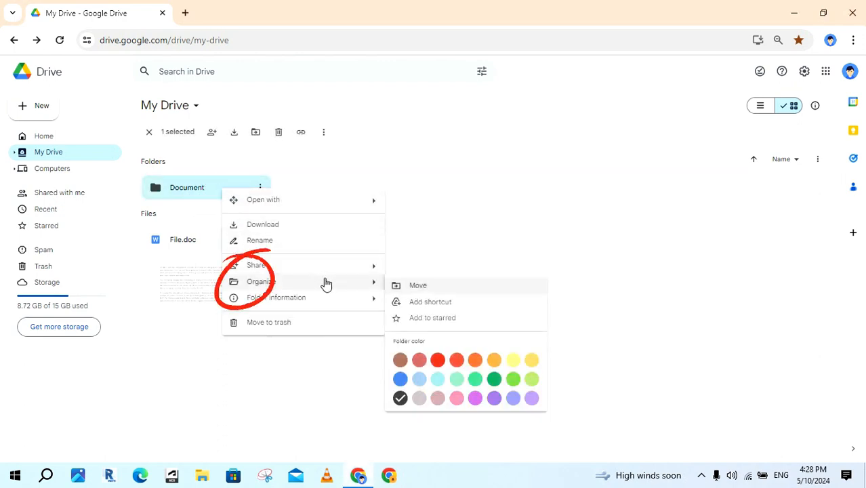
{"action": "left_click", "coordinate": [437, 360]}
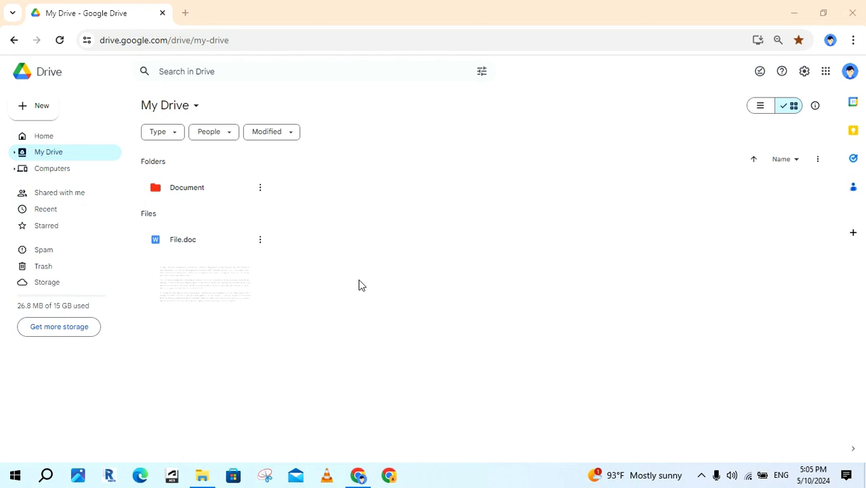
- Move File.doc from My Drive into the Document folder, and open that folder
{"action": "left_click", "coordinate": [197, 282]}
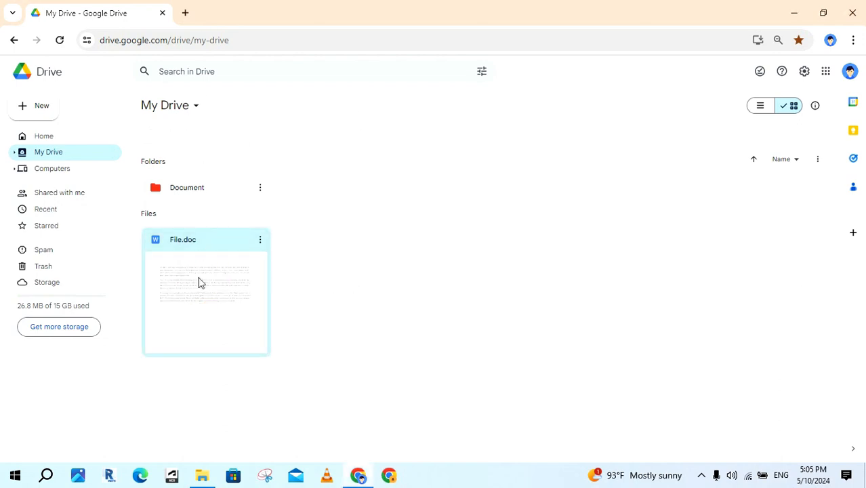
{"action": "right_click", "coordinate": [198, 281]}
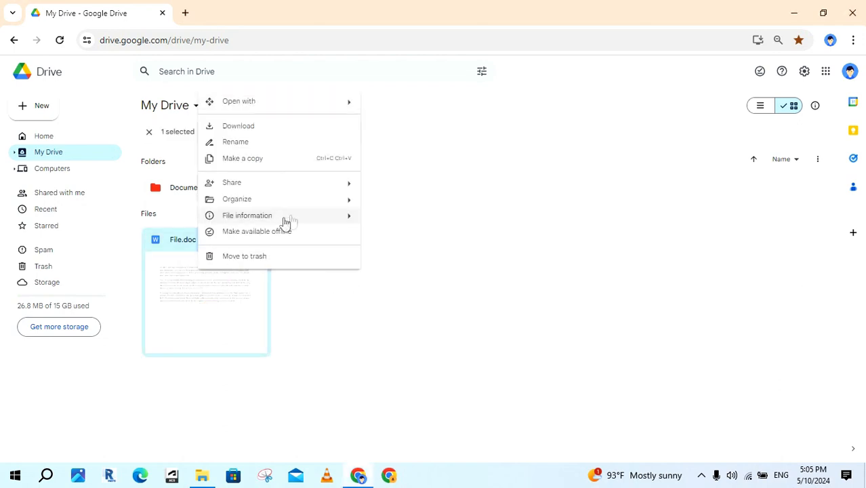
{"action": "mouse_move", "coordinate": [312, 207]}
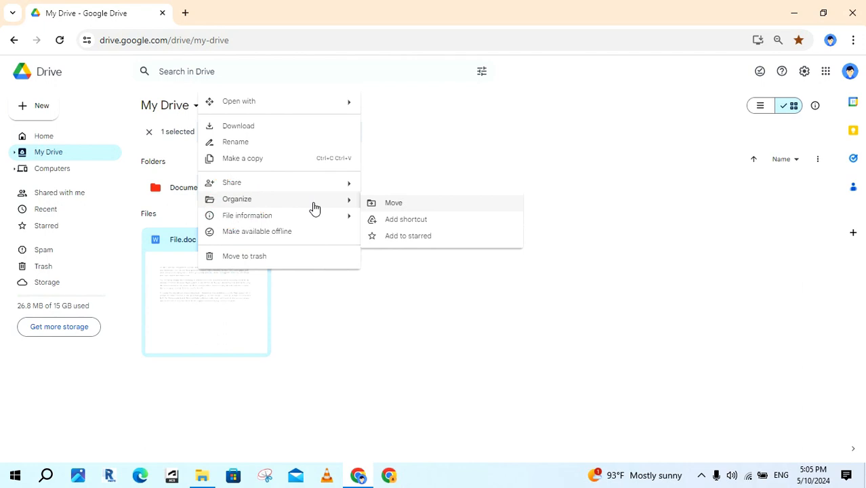
{"action": "left_click", "coordinate": [407, 203]}
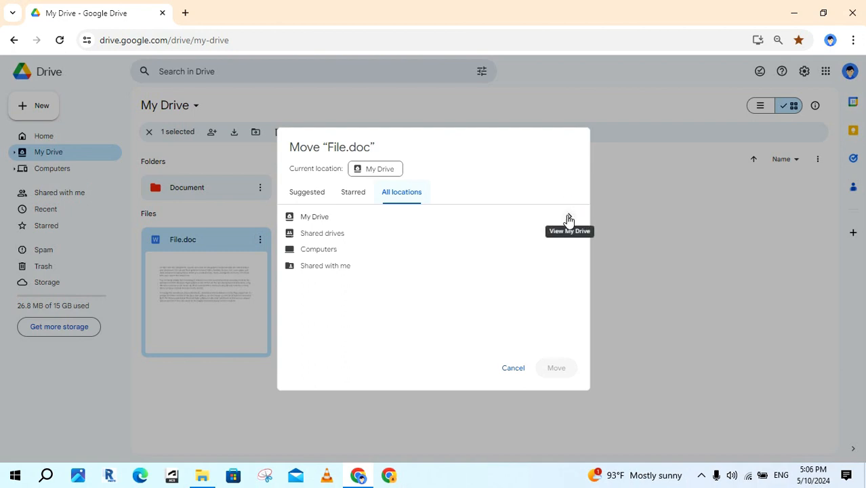
{"action": "left_click", "coordinate": [568, 218]}
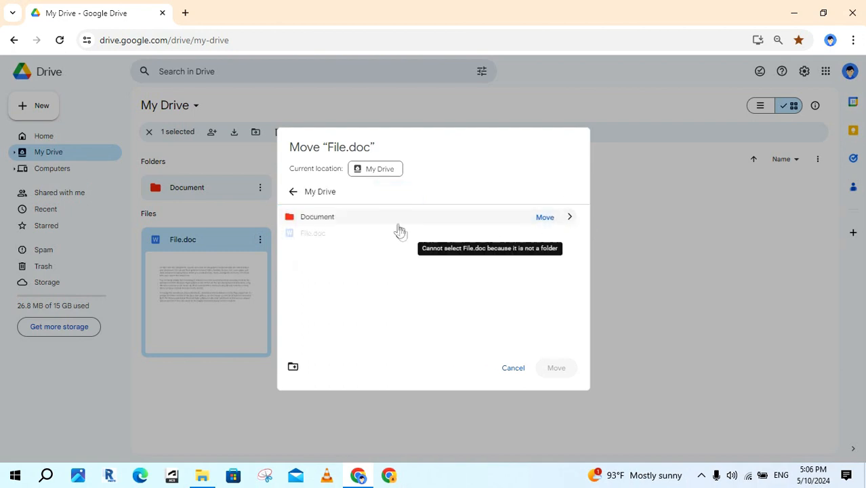
{"action": "left_click", "coordinate": [390, 219]}
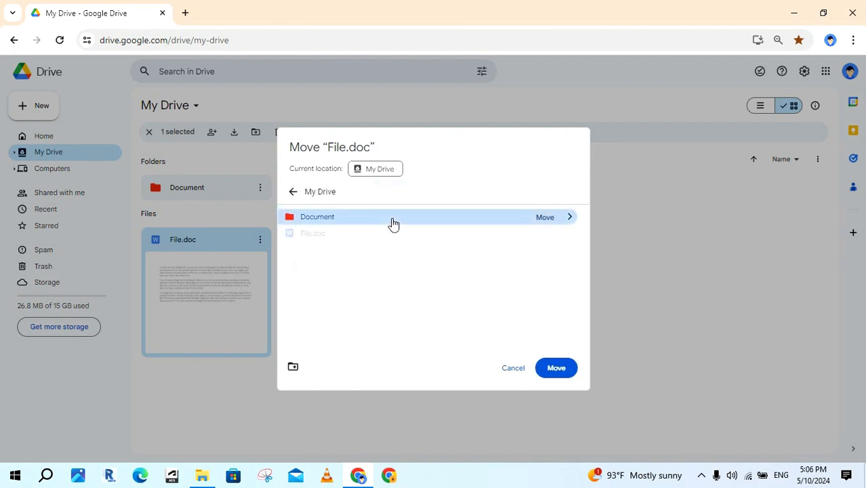
{"action": "left_click", "coordinate": [559, 375]}
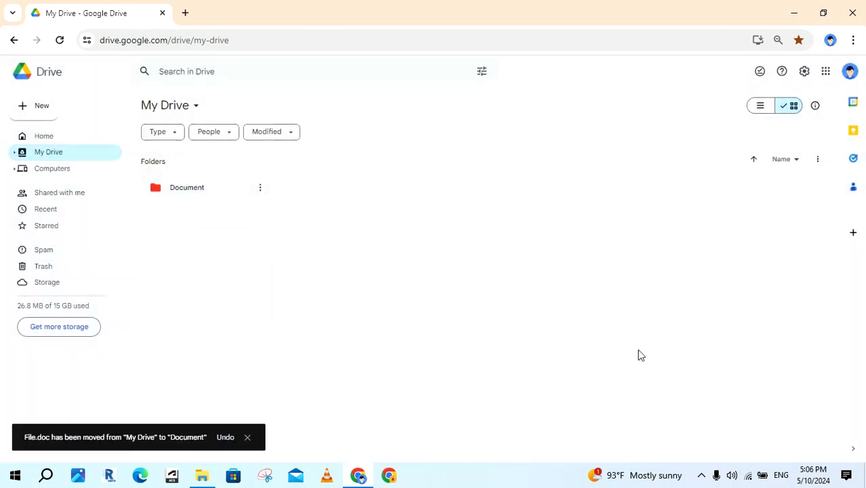
{"action": "double_click", "coordinate": [228, 190]}
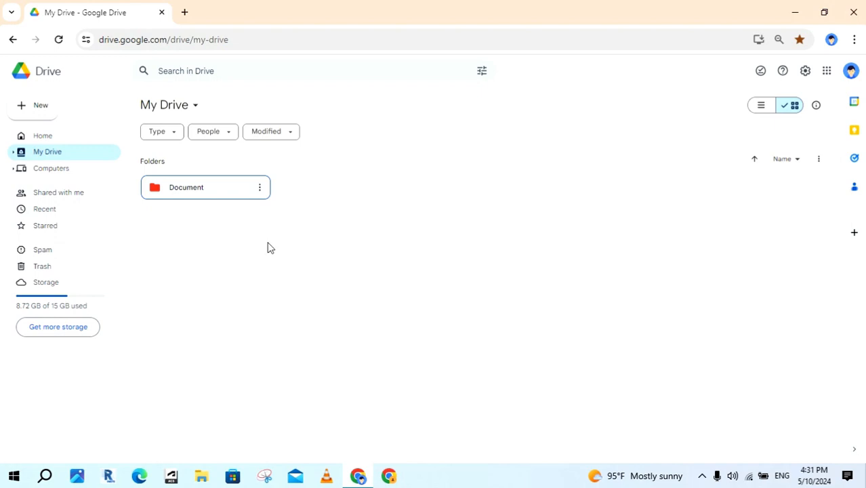
- Share the Document folder with the suggested contact, giving that person the Editor role
{"action": "right_click", "coordinate": [218, 191]}
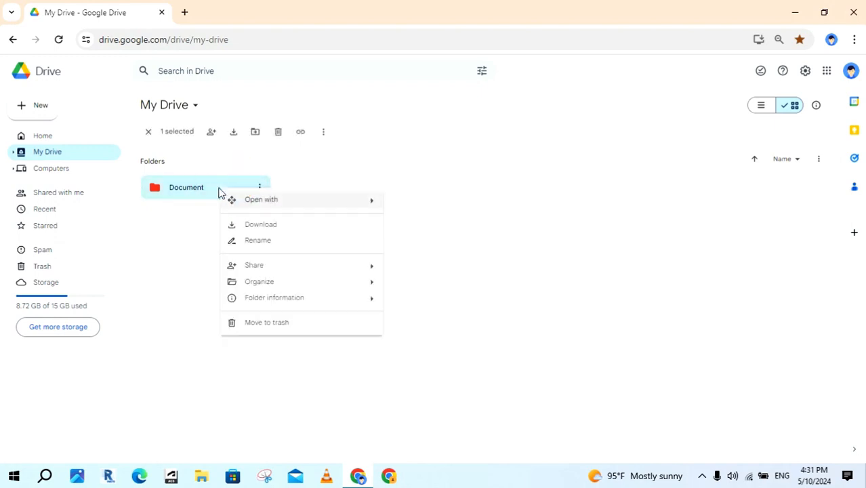
{"action": "mouse_move", "coordinate": [334, 269]}
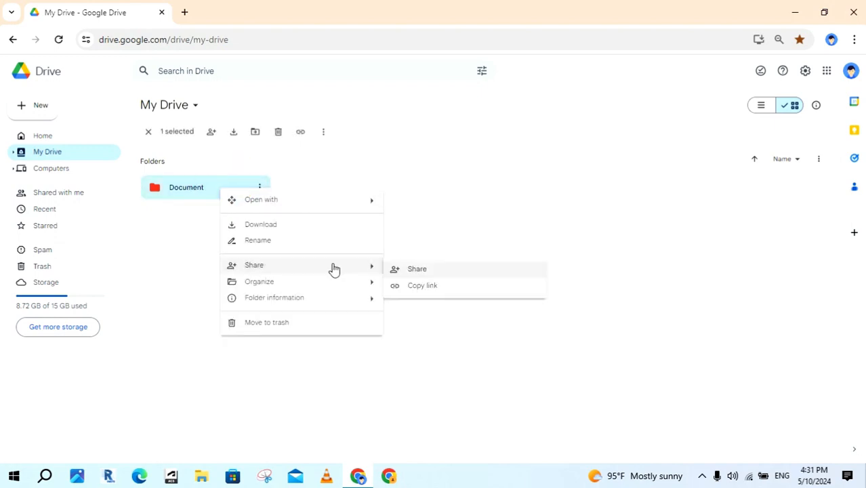
{"action": "left_click", "coordinate": [463, 273]}
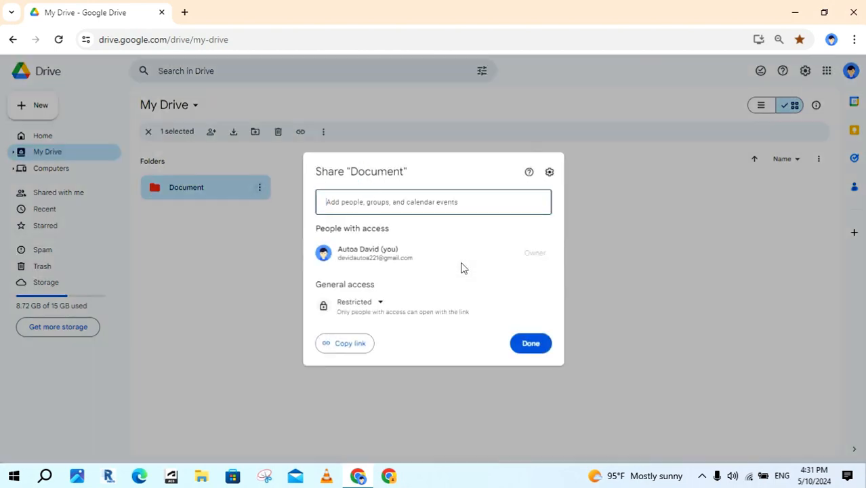
{"action": "left_click", "coordinate": [351, 200]}
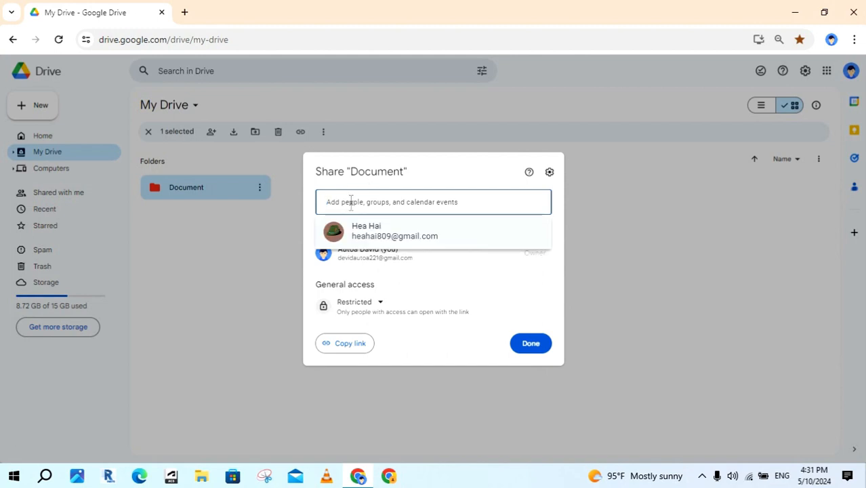
{"action": "left_click", "coordinate": [369, 234]}
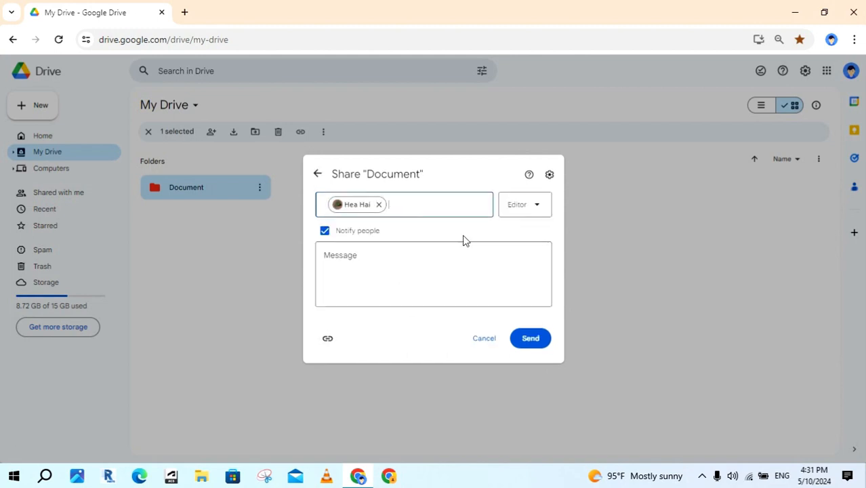
{"action": "left_click", "coordinate": [526, 216]}
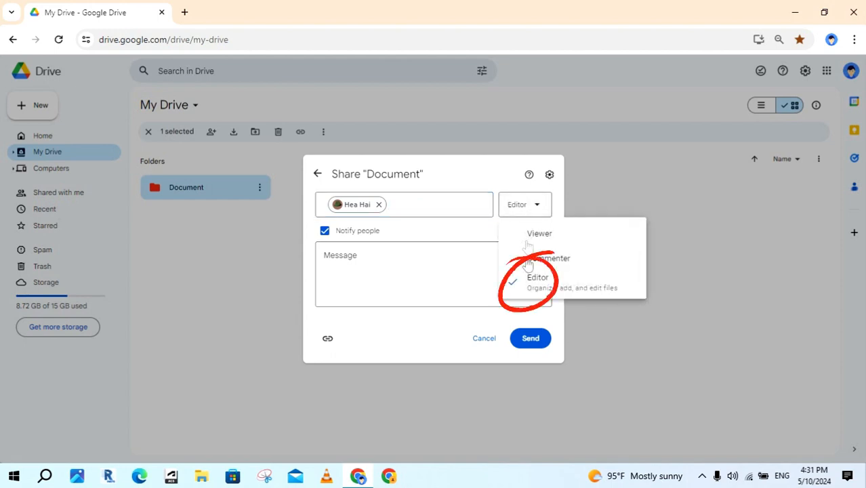
{"action": "left_click", "coordinate": [557, 284]}
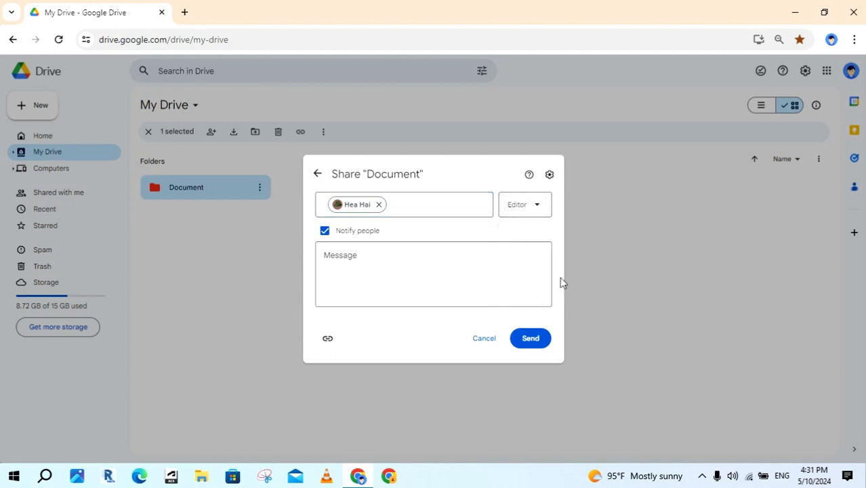
- Add the message "Help to edit my document, Please." to the sharing invitation and send it
{"action": "left_click", "coordinate": [406, 267]}
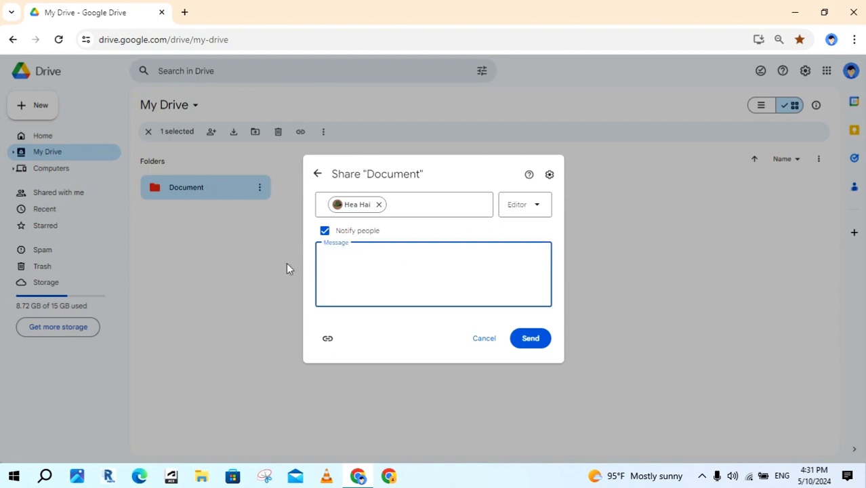
{"action": "type", "text": "Help to edit my document, Please."}
{"action": "left_click", "coordinate": [533, 342]}
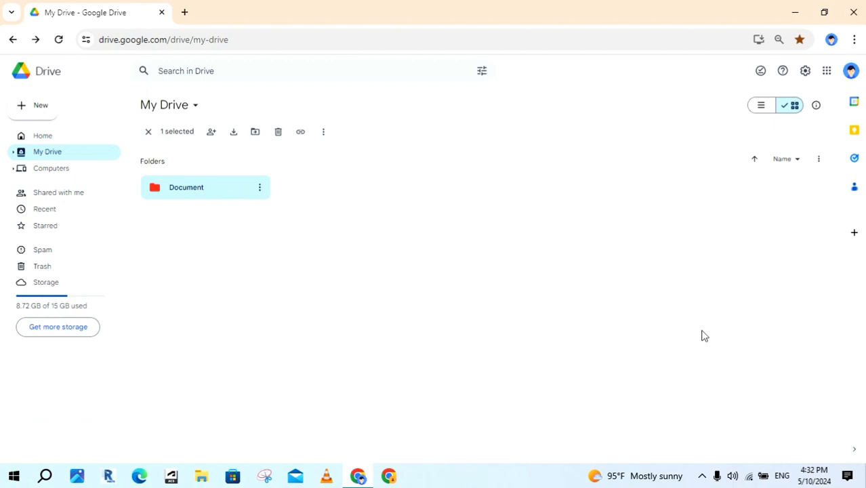
- Remove the invited contact's access to the Document folder and save the sharing changes
{"action": "right_click", "coordinate": [207, 194]}
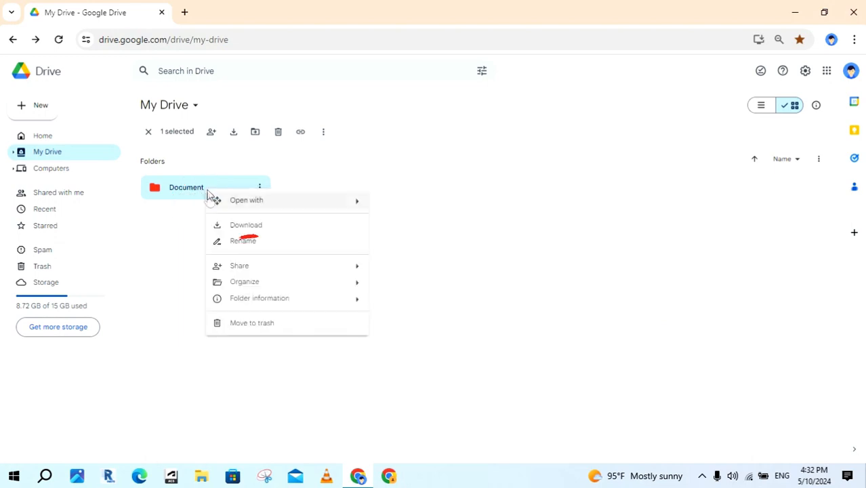
{"action": "mouse_move", "coordinate": [302, 271]}
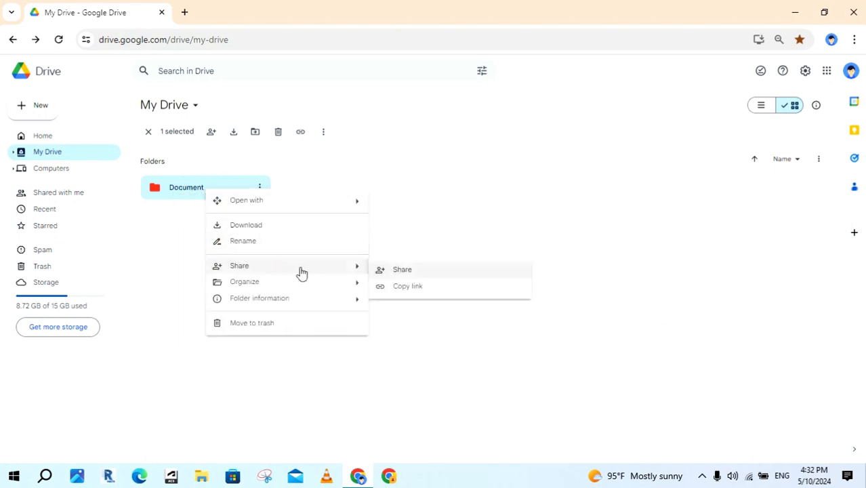
{"action": "left_click", "coordinate": [404, 271]}
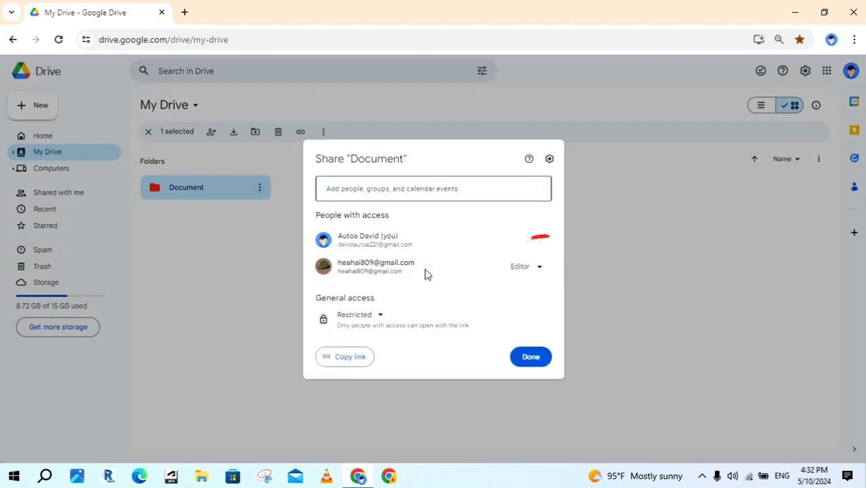
{"action": "left_click", "coordinate": [540, 268]}
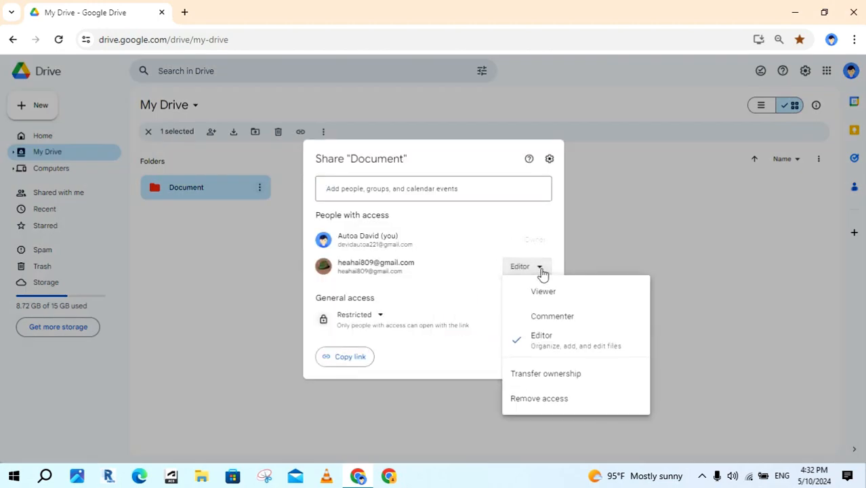
{"action": "left_click", "coordinate": [607, 402]}
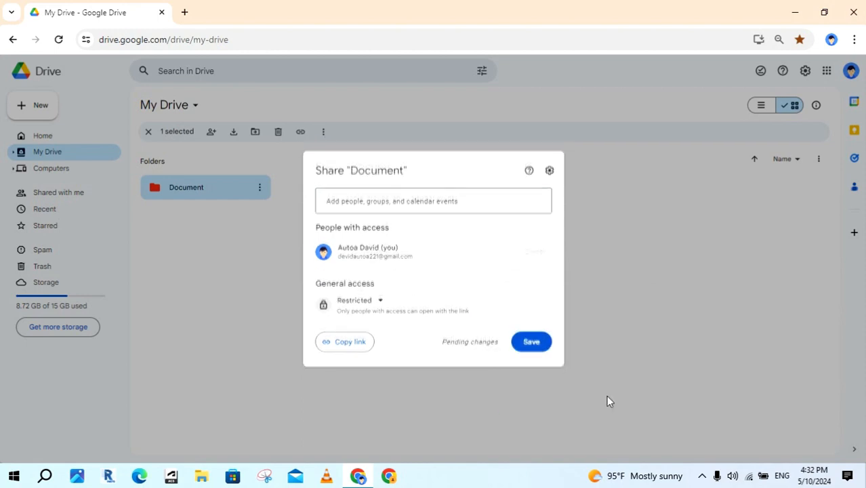
{"action": "left_click", "coordinate": [531, 343]}
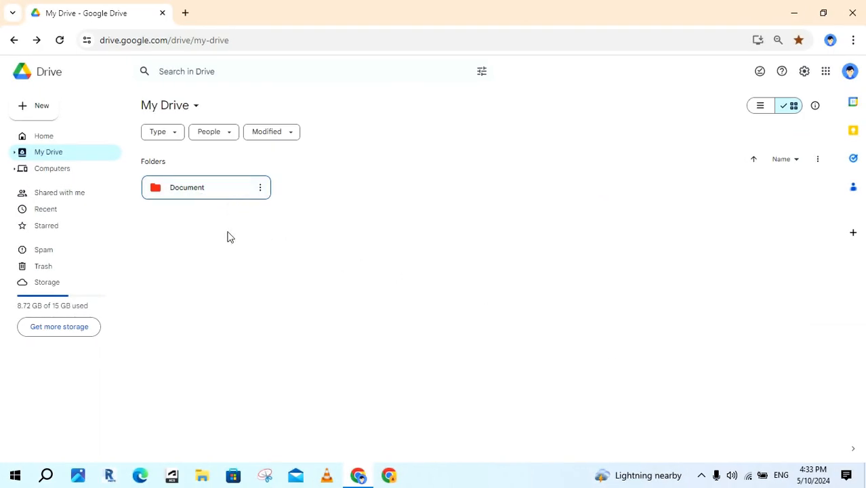
- Move the Document folder from My Drive to the trash, and open Trash
{"action": "right_click", "coordinate": [217, 187]}
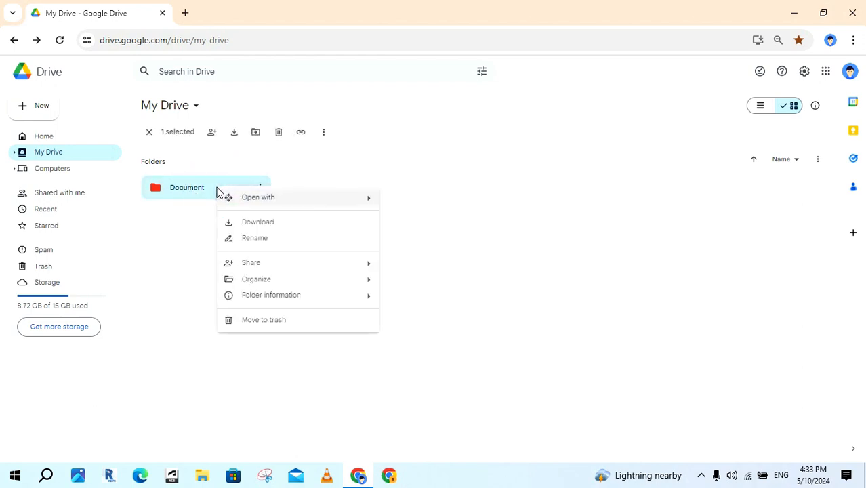
{"action": "left_click", "coordinate": [300, 321]}
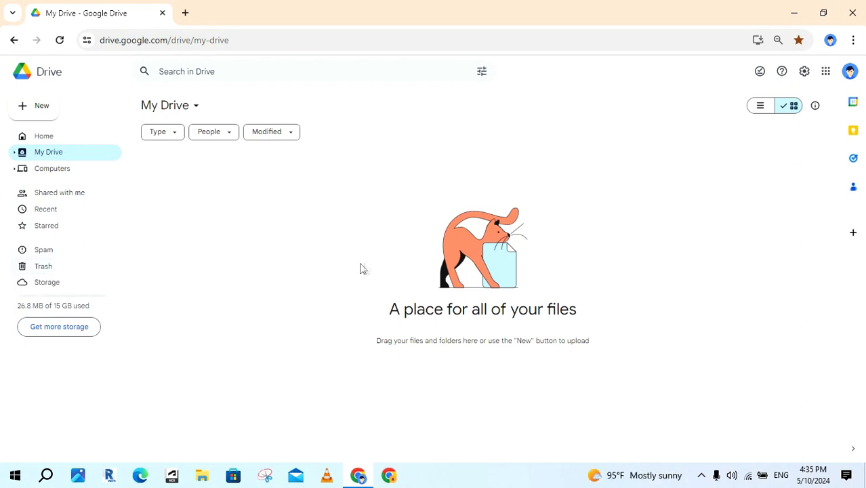
{"action": "left_click", "coordinate": [67, 268]}
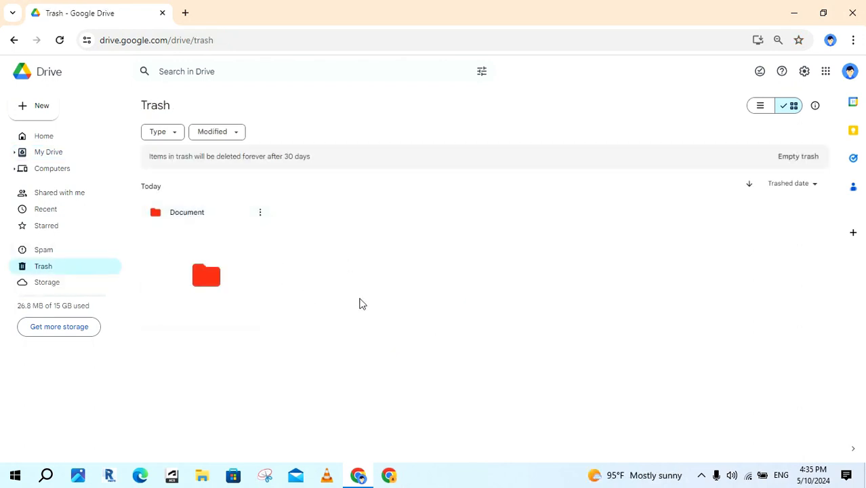
- Restore the Document folder from Trash, return to My Drive and select the folder there
{"action": "left_click", "coordinate": [224, 276]}
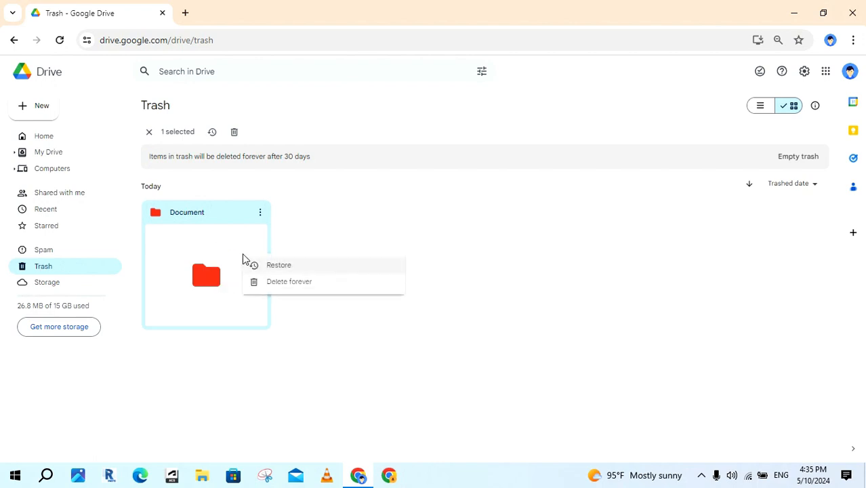
{"action": "left_click", "coordinate": [301, 266]}
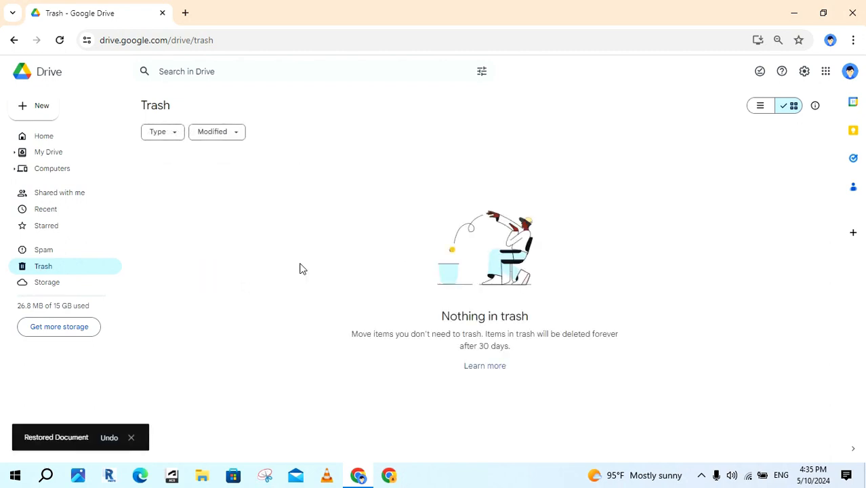
{"action": "left_click", "coordinate": [65, 154]}
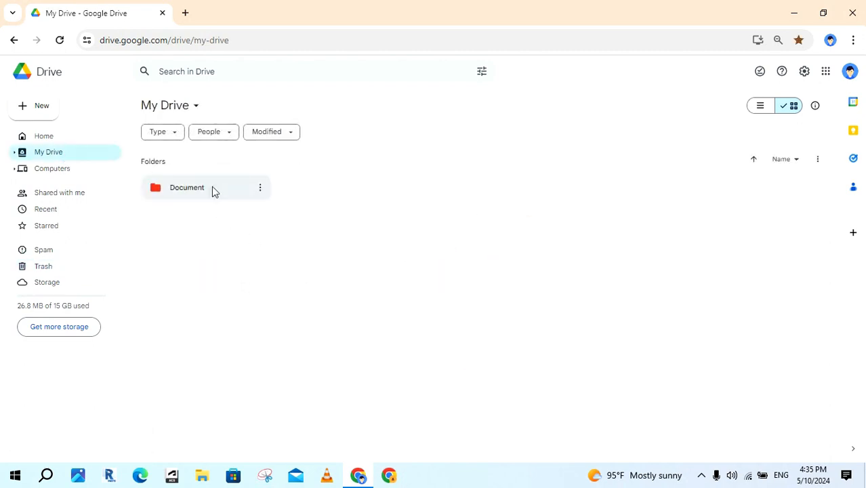
{"action": "left_click", "coordinate": [233, 188]}
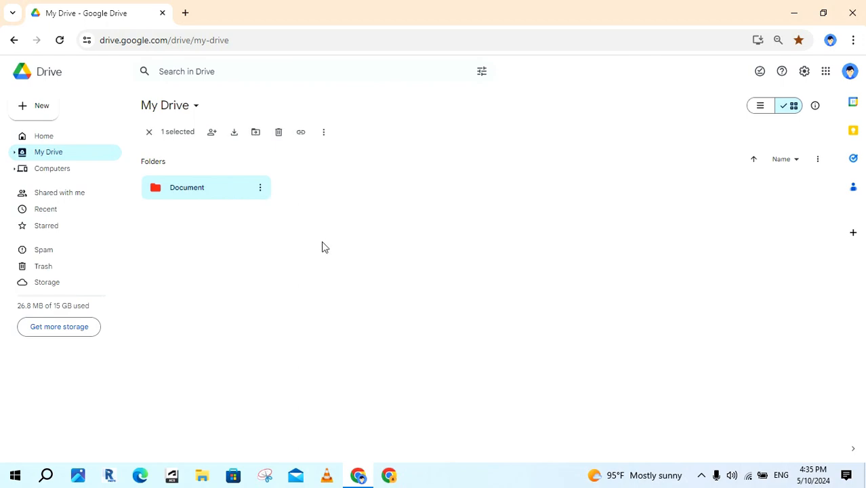